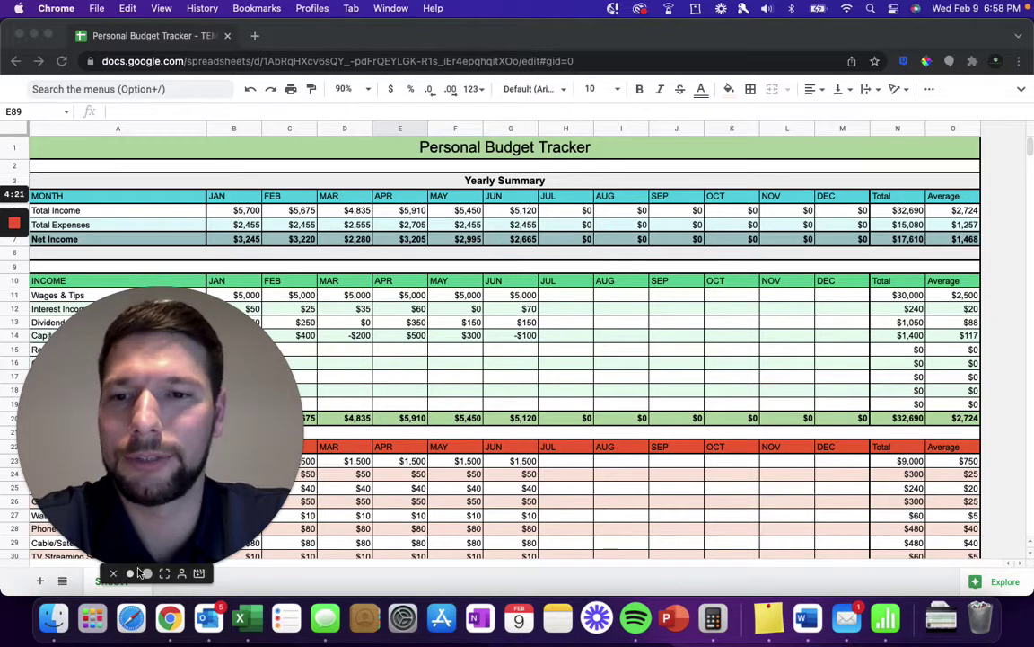
{"action": "left_click", "coordinate": [130, 575]}
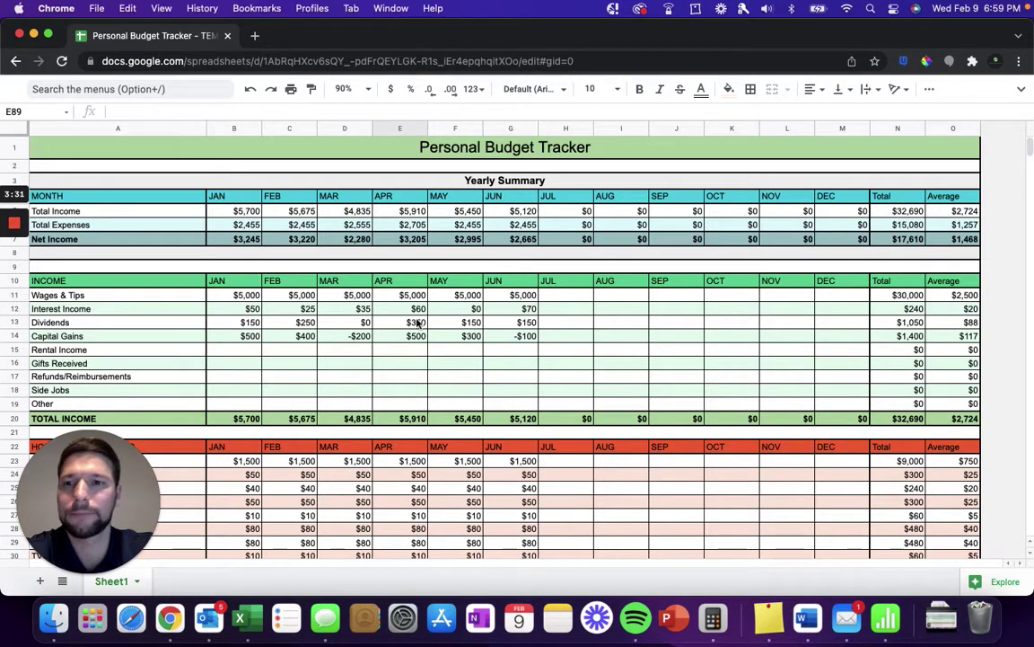
Rename the Side Jobs category in the income section to "Test"
{"action": "scroll", "coordinate": [438, 325], "scroll_direction": "down", "scroll_amount": 2}
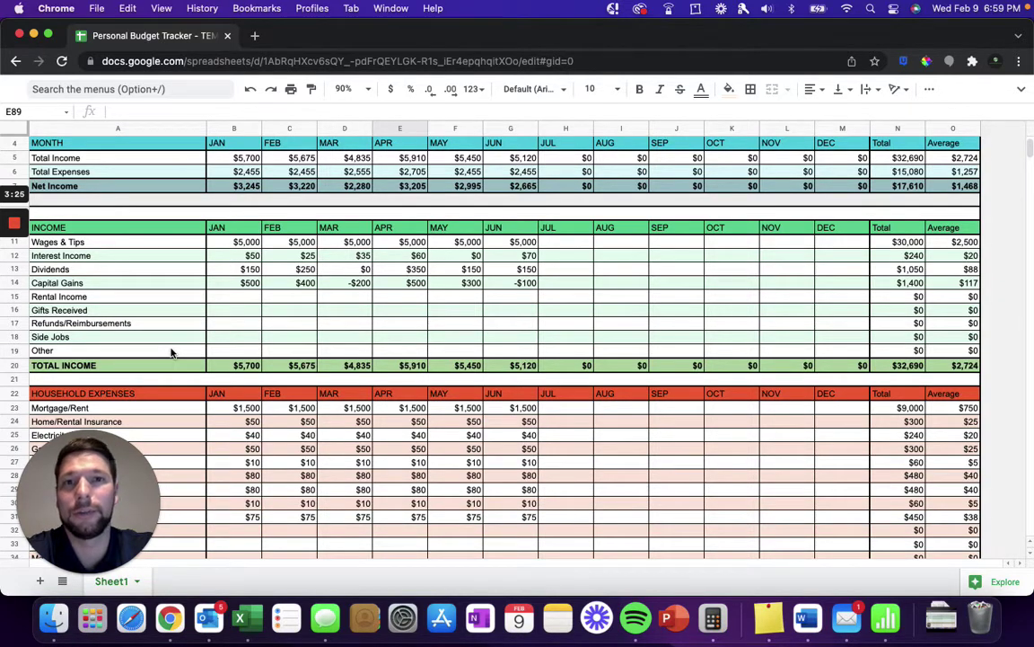
{"action": "left_click", "coordinate": [142, 342]}
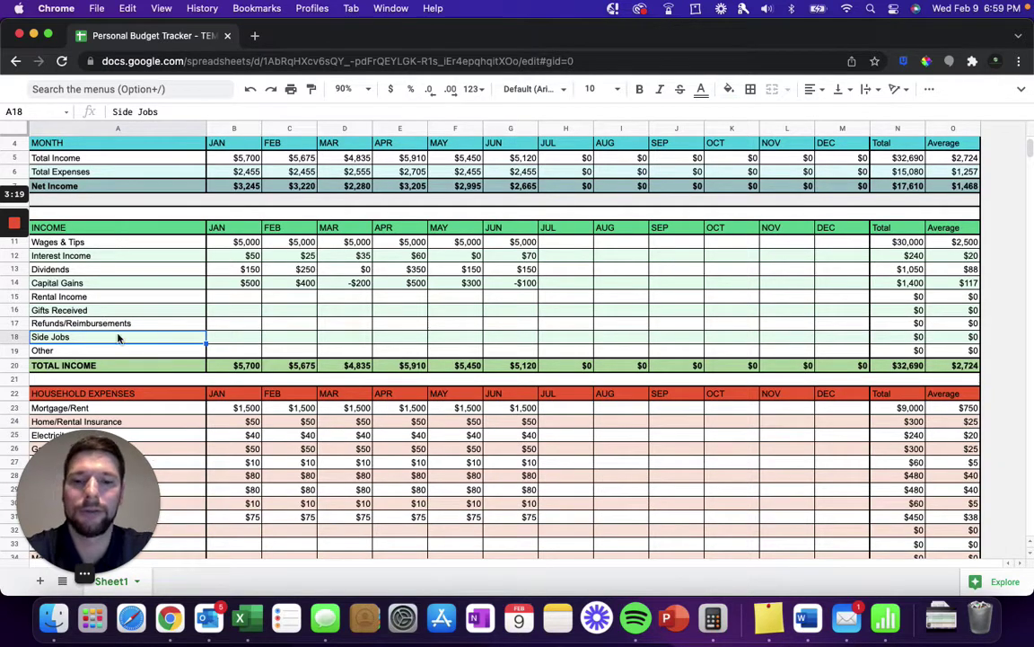
{"action": "type", "text": "Test"}
{"action": "key", "text": "Return"}
Insert one blank row above the Rental Income row in the income section
{"action": "scroll", "coordinate": [71, 351], "scroll_direction": "up", "scroll_amount": 1}
{"action": "scroll", "coordinate": [71, 351], "scroll_direction": "up", "scroll_amount": 2}
{"action": "scroll", "coordinate": [68, 312], "scroll_direction": "down", "scroll_amount": 8}
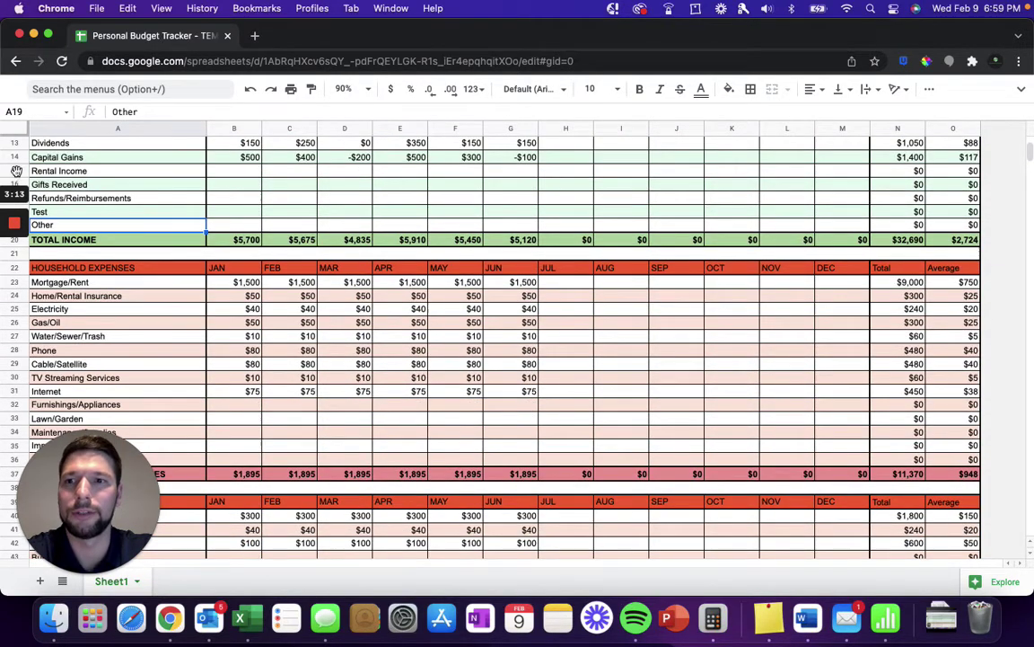
{"action": "right_click", "coordinate": [16, 172]}
{"action": "left_click", "coordinate": [83, 292]}
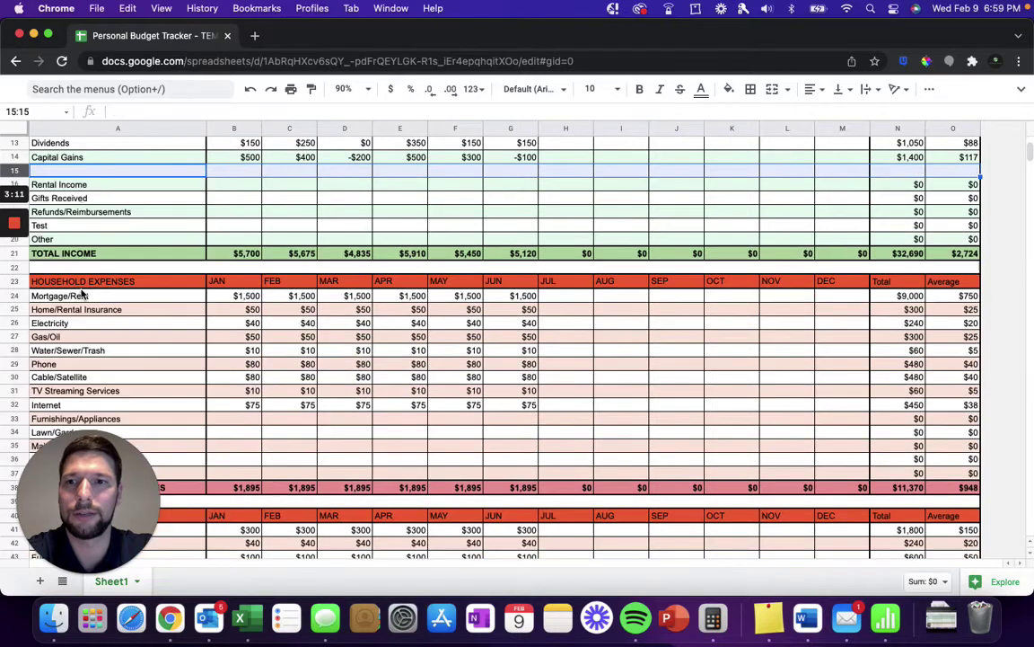
Delete the blank row 15 between Capital Gains and Rental Income
{"action": "left_click", "coordinate": [32, 171]}
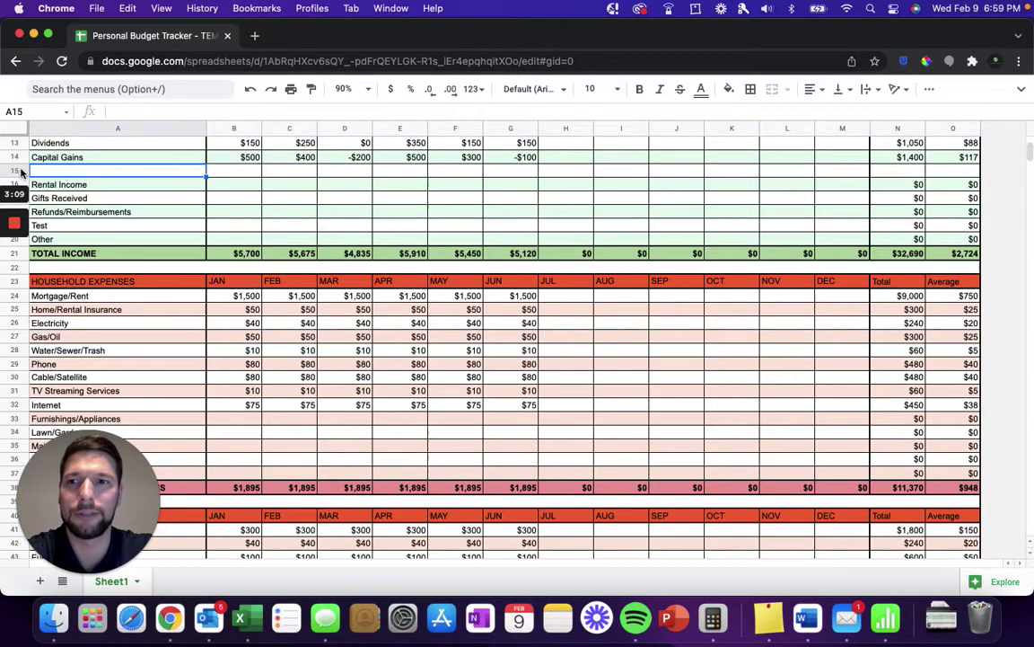
{"action": "left_click", "coordinate": [18, 171]}
{"action": "right_click", "coordinate": [17, 171]}
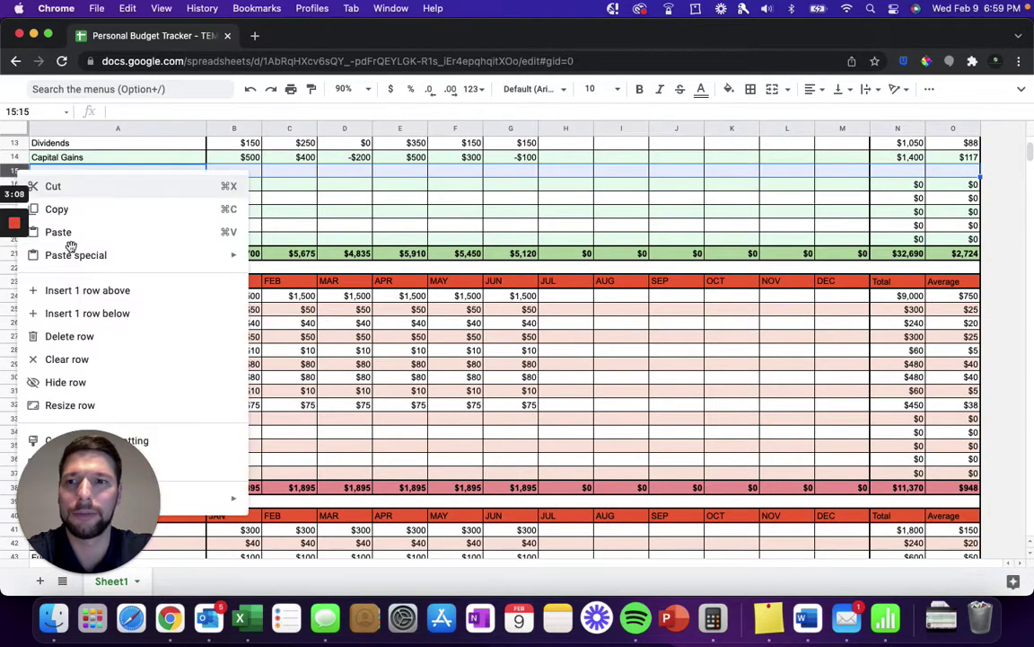
{"action": "left_click", "coordinate": [72, 336]}
Enter the July income amounts: 5,000 for Wages & Tips and 100 for Interest Income
{"action": "scroll", "coordinate": [325, 231], "scroll_direction": "up", "scroll_amount": 2}
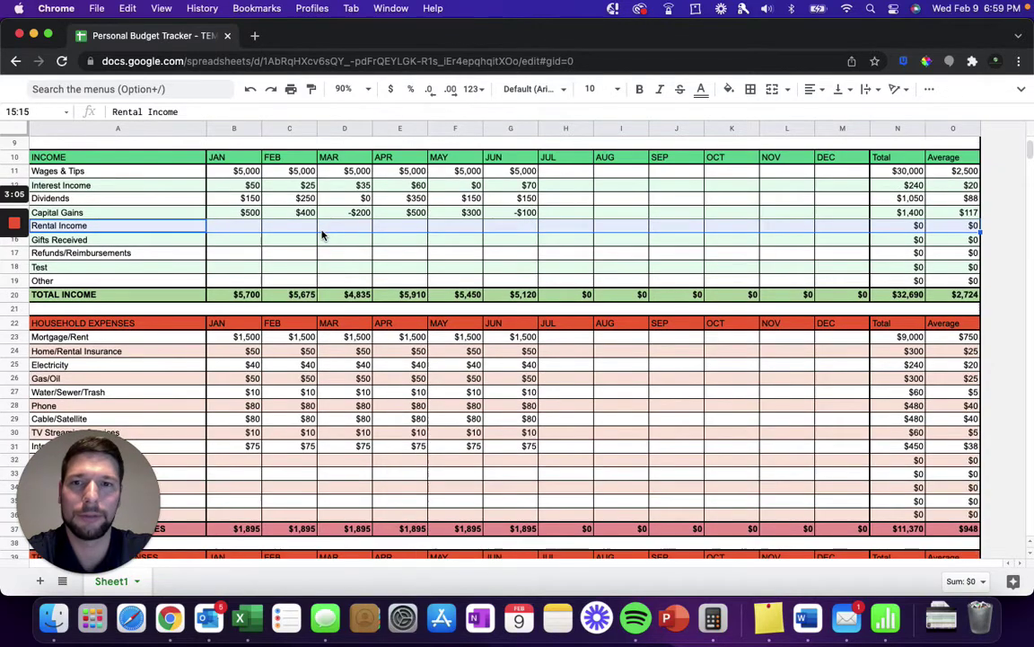
{"action": "scroll", "coordinate": [327, 244], "scroll_direction": "up", "scroll_amount": 2}
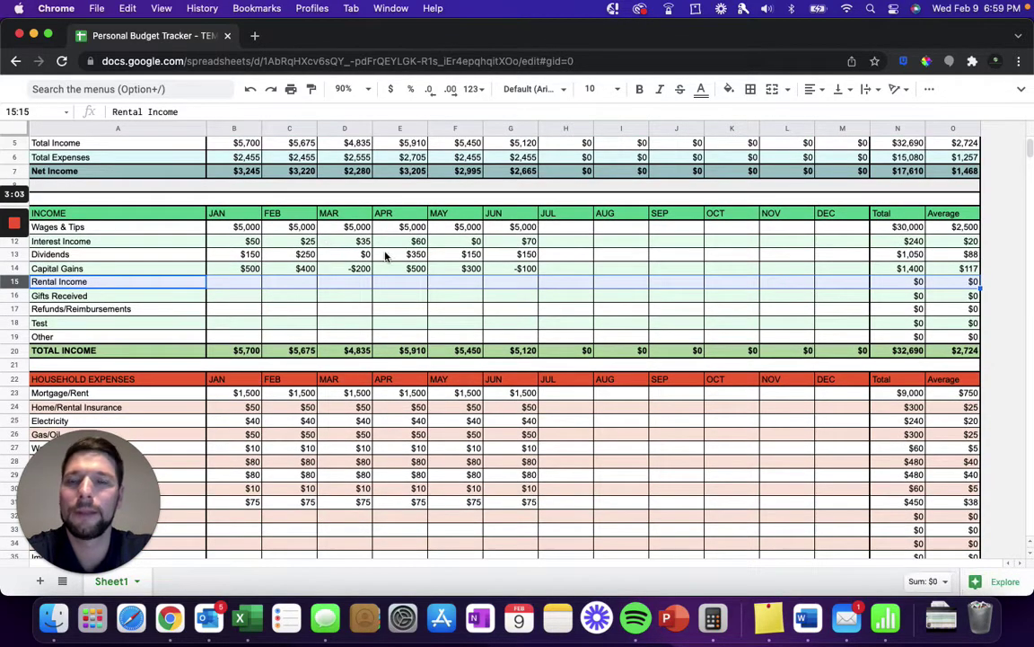
{"action": "left_click", "coordinate": [563, 228]}
{"action": "scroll", "coordinate": [581, 266], "scroll_direction": "up", "scroll_amount": 2}
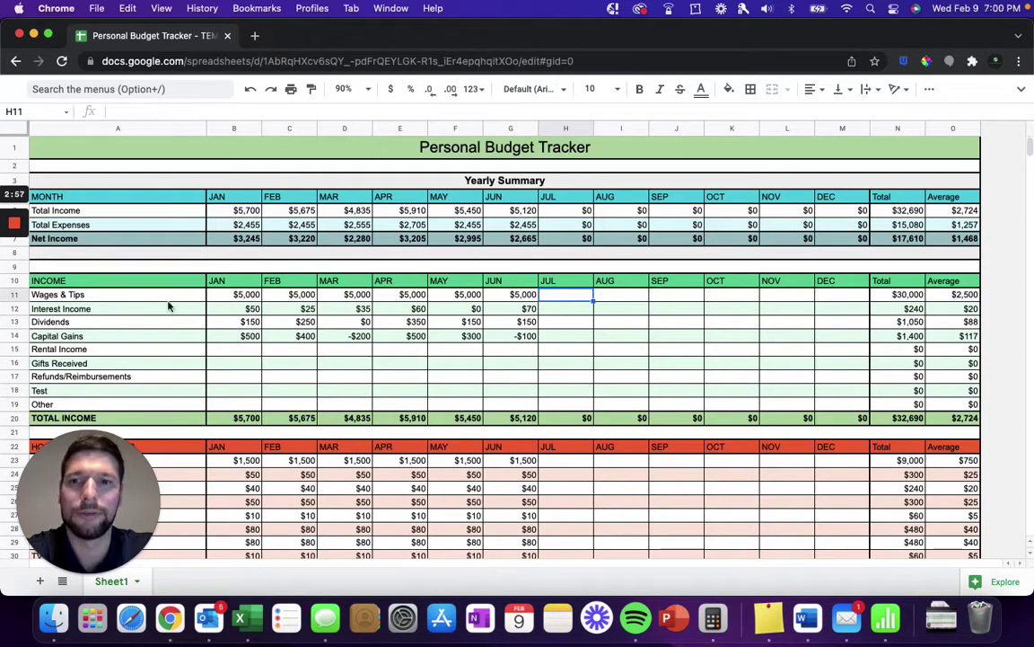
{"action": "type", "text": "5,0"}
{"action": "type", "text": "000"}
{"action": "key", "text": "Return"}
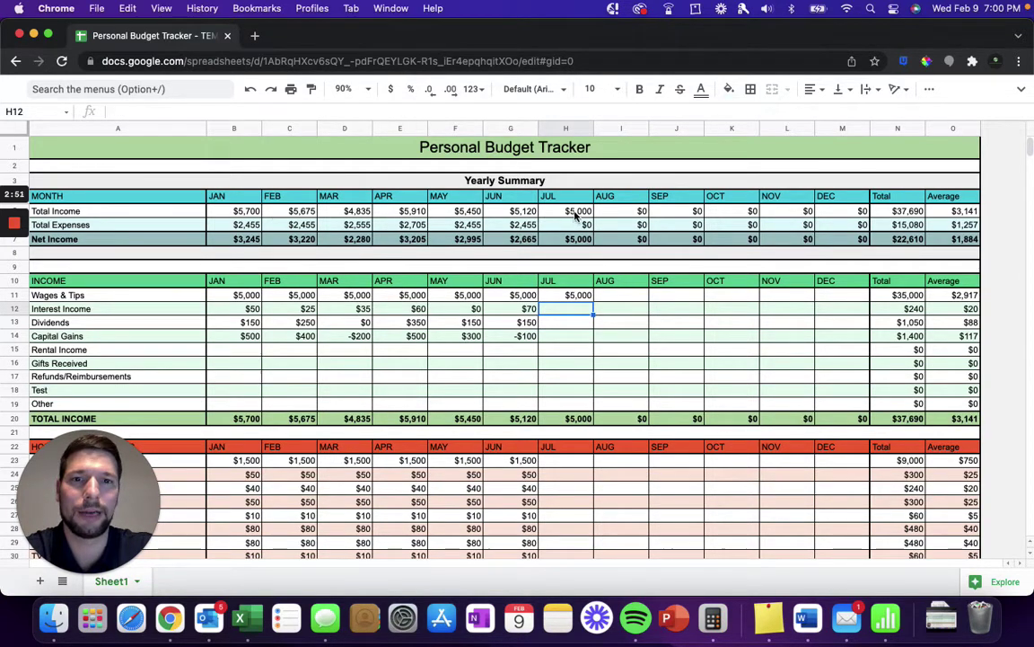
{"action": "type", "text": "100"}
{"action": "key", "text": "Return"}
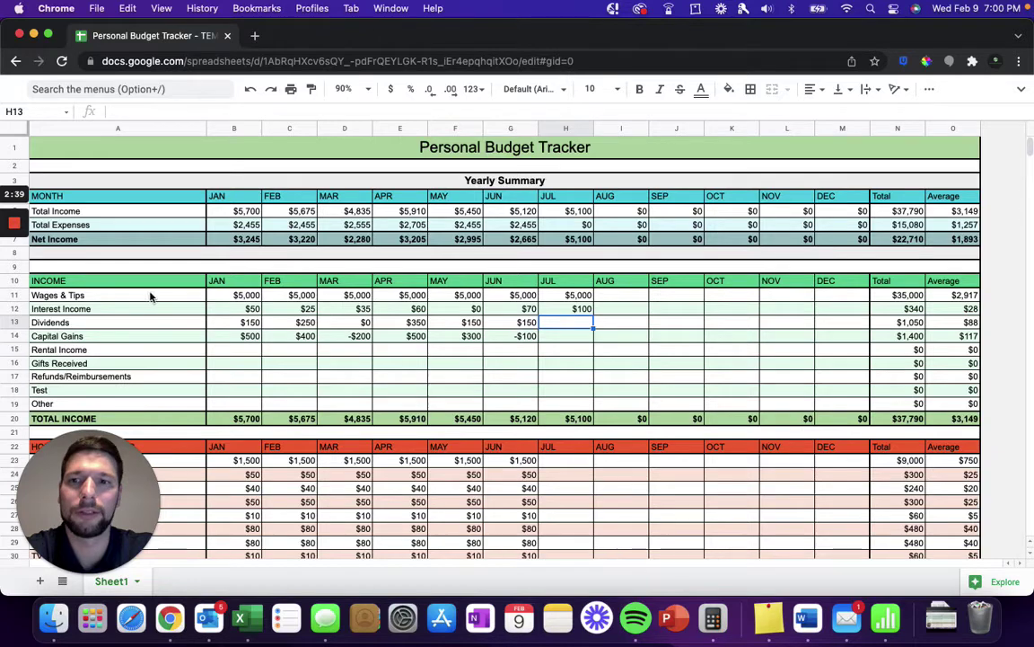
Look through all the expense sections and their categories, from Household Expenses down to Saving Expenses
{"action": "scroll", "coordinate": [438, 415], "scroll_direction": "down", "scroll_amount": 6}
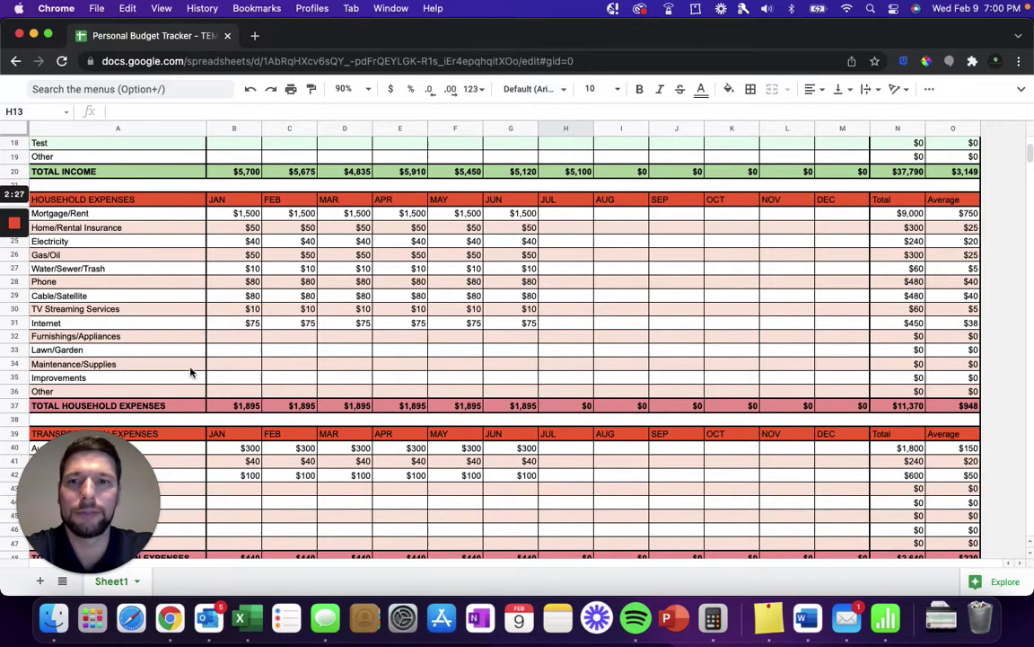
{"action": "scroll", "coordinate": [162, 391], "scroll_direction": "down", "scroll_amount": 8}
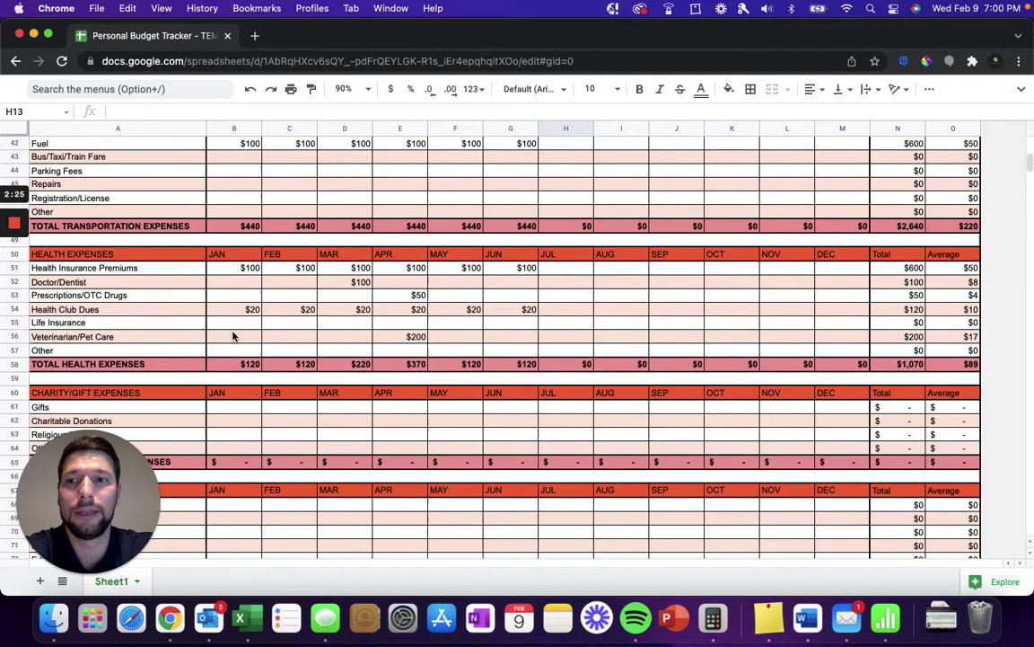
{"action": "scroll", "coordinate": [233, 336], "scroll_direction": "down", "scroll_amount": 6}
{"action": "scroll", "coordinate": [232, 336], "scroll_direction": "down", "scroll_amount": 5}
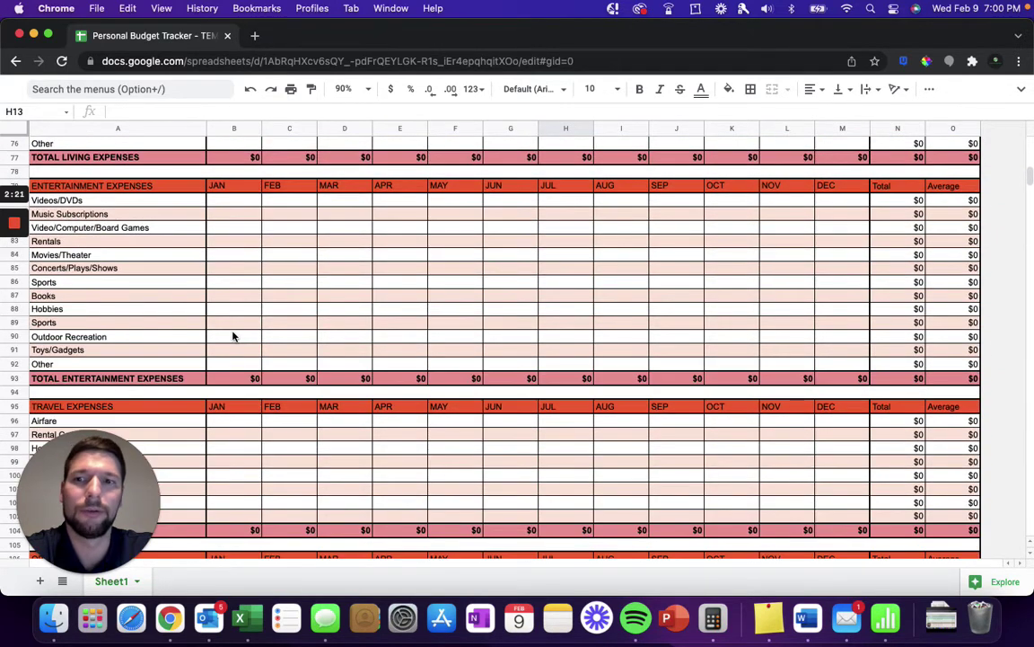
{"action": "scroll", "coordinate": [233, 336], "scroll_direction": "down", "scroll_amount": 5}
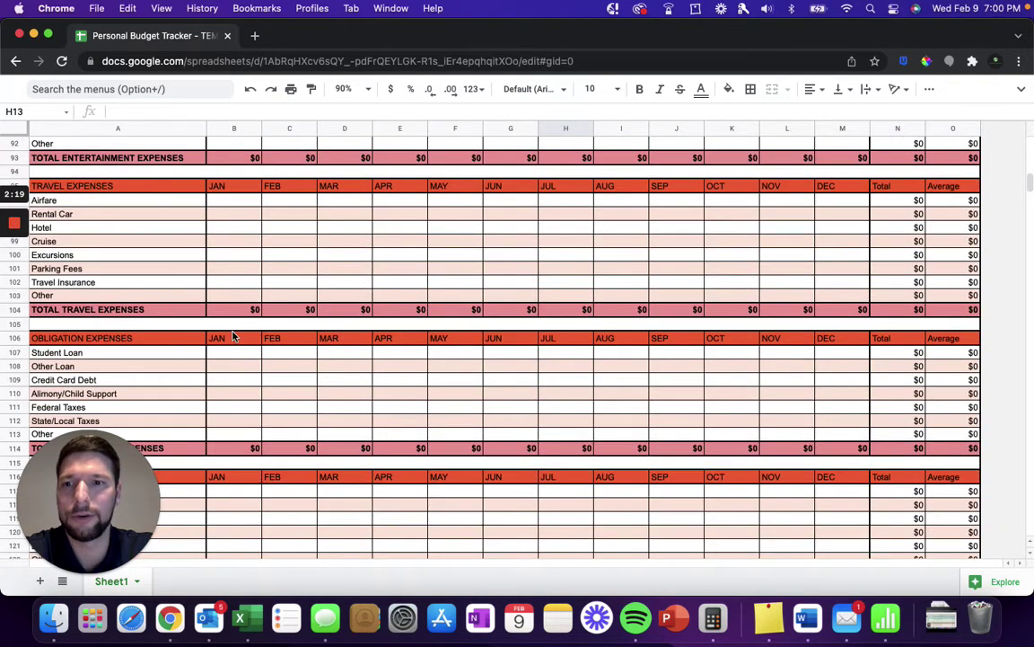
{"action": "scroll", "coordinate": [232, 336], "scroll_direction": "down", "scroll_amount": 4}
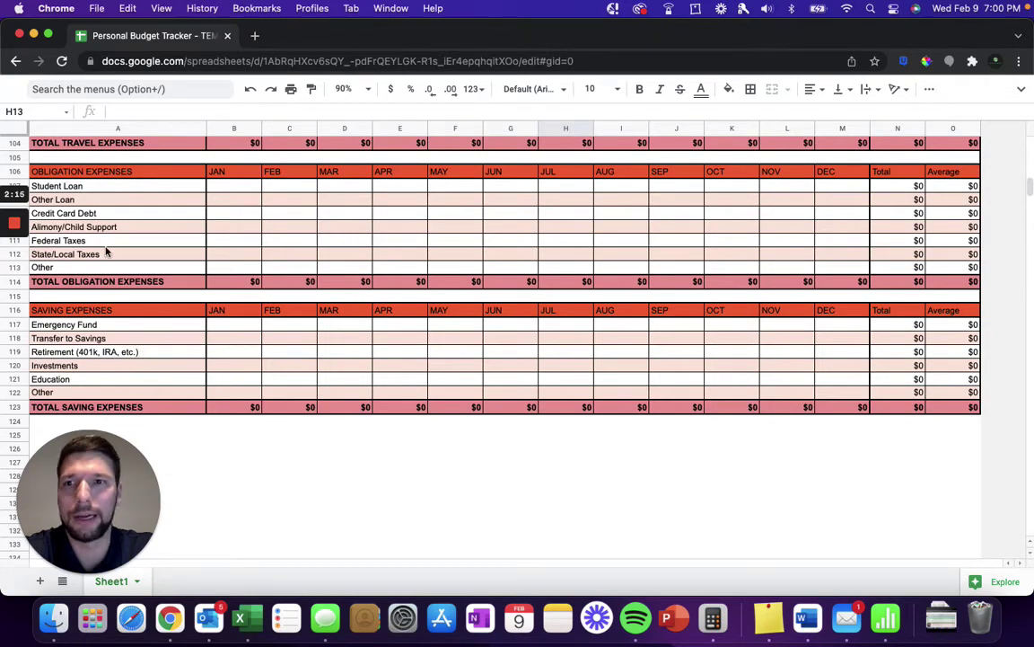
{"action": "scroll", "coordinate": [477, 383], "scroll_direction": "up", "scroll_amount": 15}
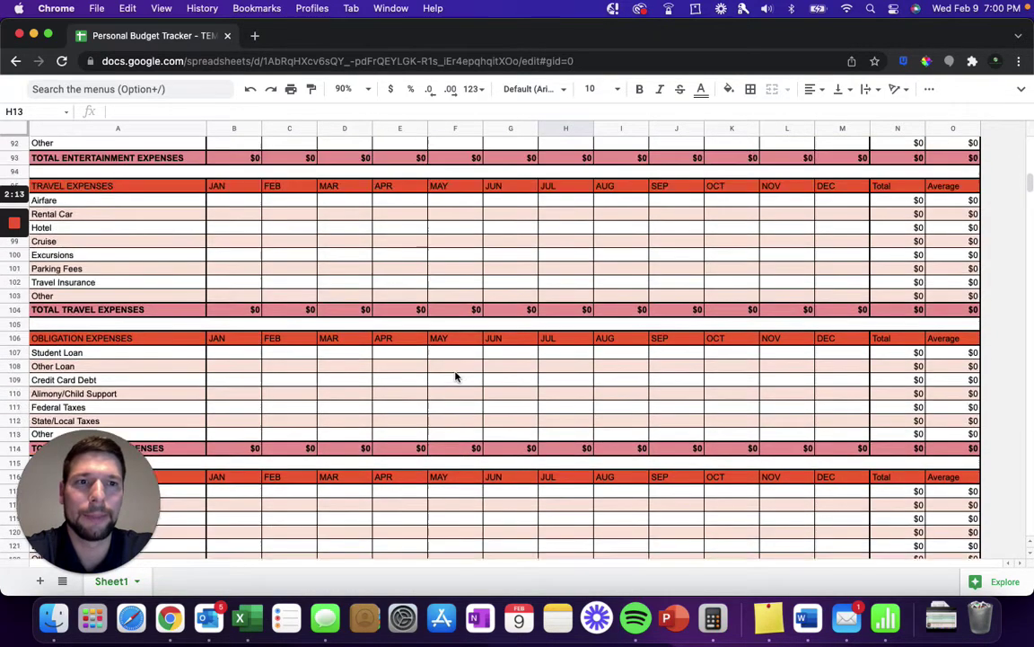
{"action": "scroll", "coordinate": [449, 376], "scroll_direction": "up", "scroll_amount": 6}
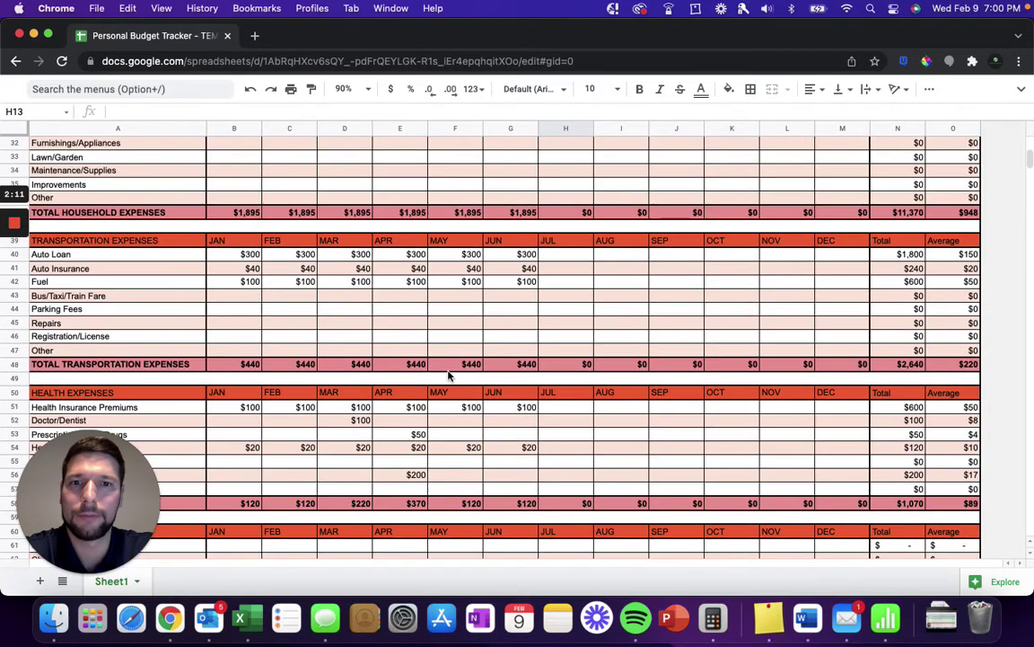
Enter 2,000 as the July Mortgage/Rent amount under Household Expenses and check the yearly summary
{"action": "scroll", "coordinate": [530, 356], "scroll_direction": "up", "scroll_amount": 5}
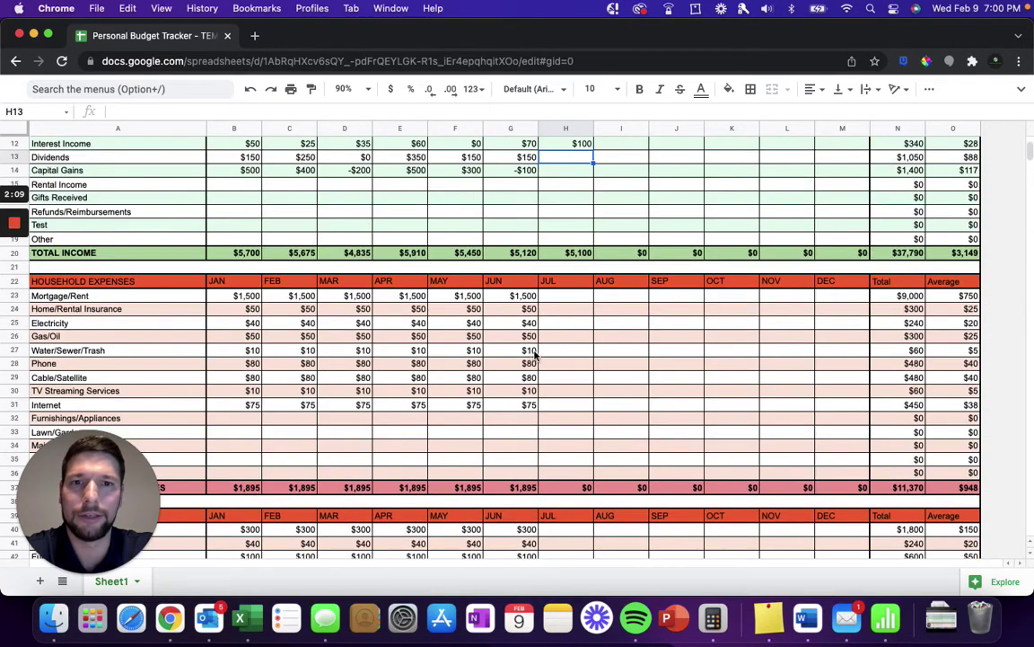
{"action": "left_click", "coordinate": [571, 297]}
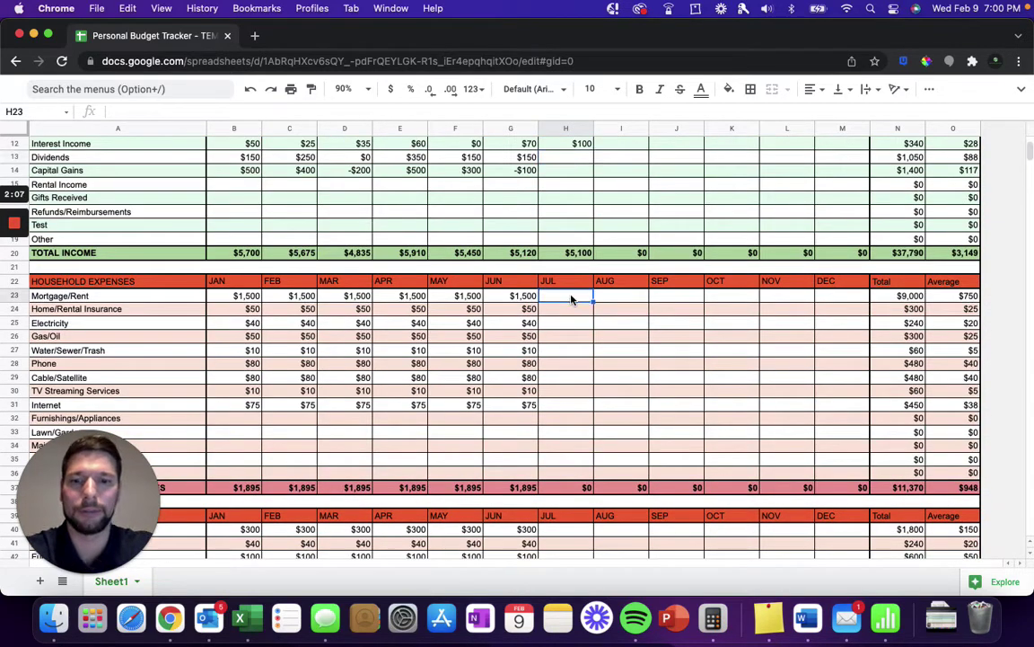
{"action": "type", "text": "2,00"}
{"action": "type", "text": "000"}
{"action": "key", "text": "Return"}
{"action": "scroll", "coordinate": [577, 229], "scroll_direction": "up", "scroll_amount": 5}
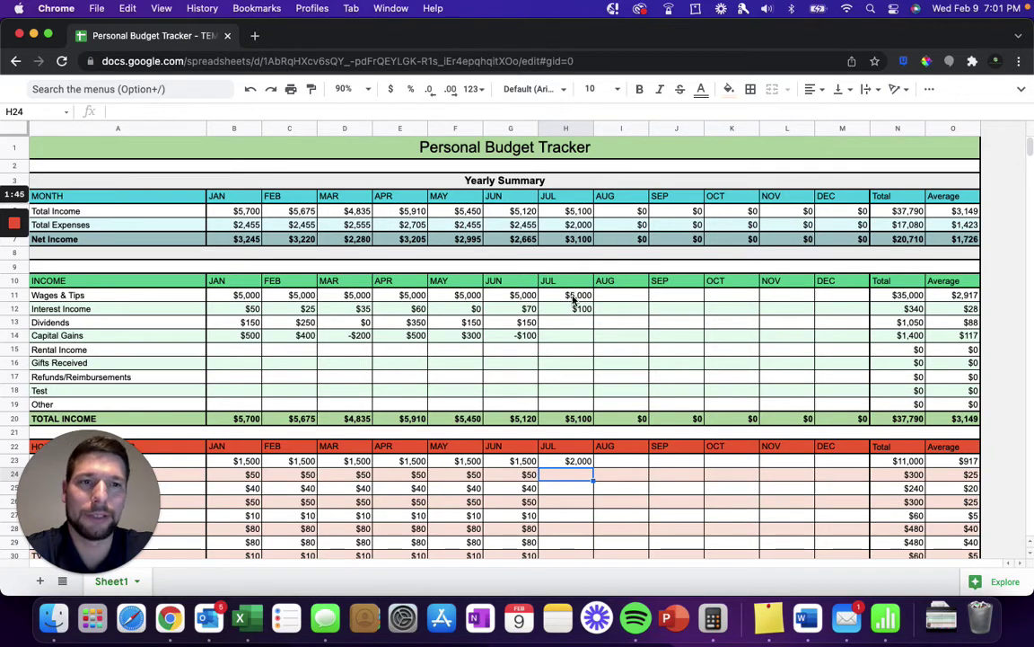
{"action": "scroll", "coordinate": [576, 313], "scroll_direction": "down", "scroll_amount": 3}
{"action": "scroll", "coordinate": [576, 313], "scroll_direction": "down", "scroll_amount": 2}
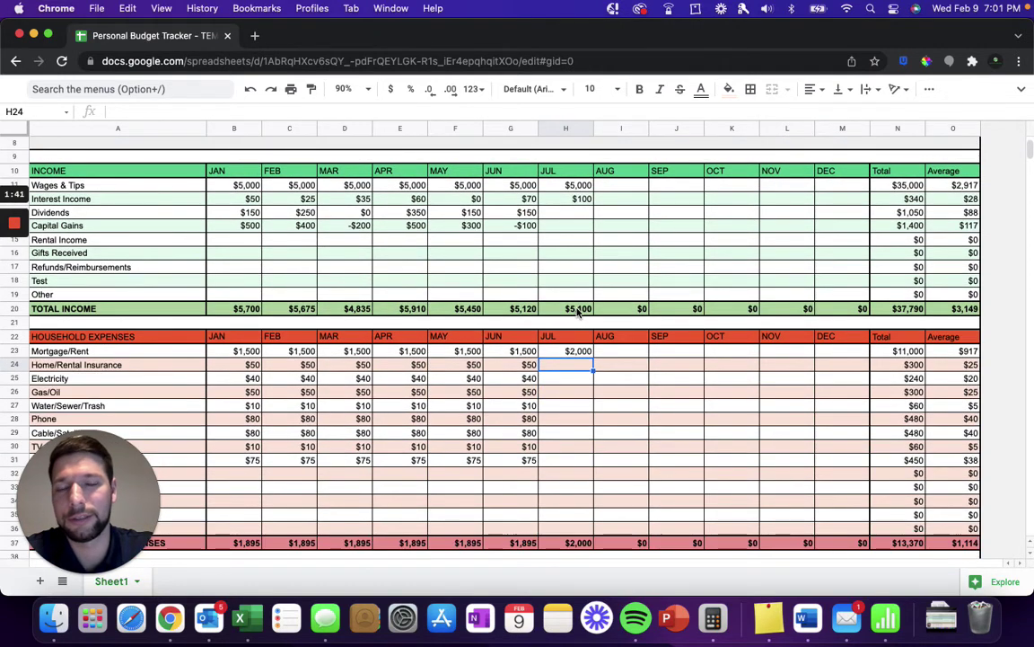
{"action": "scroll", "coordinate": [576, 314], "scroll_direction": "up", "scroll_amount": 4}
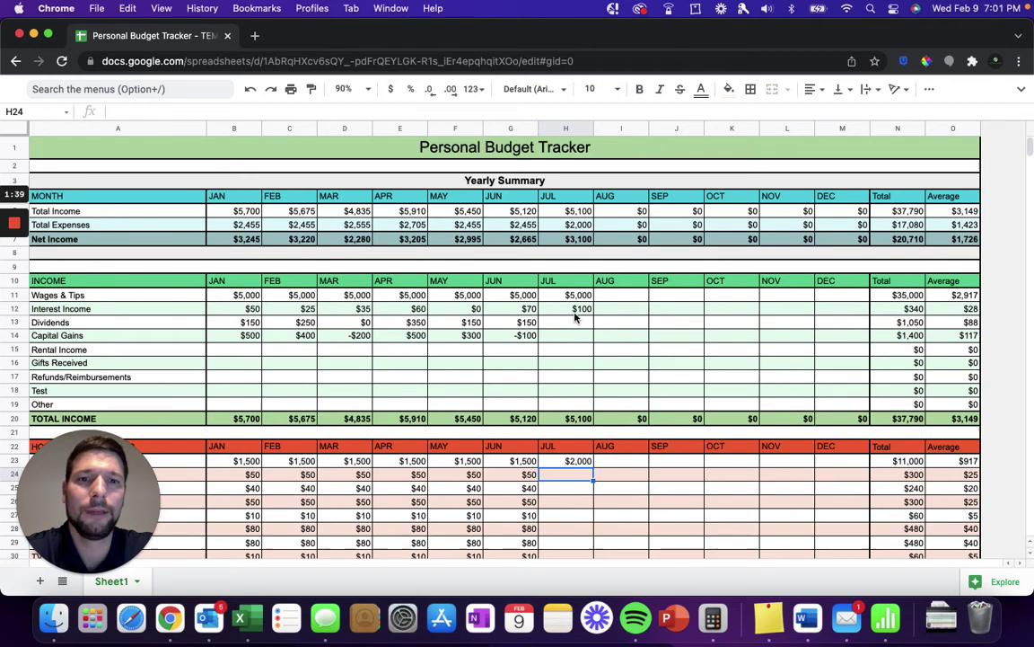